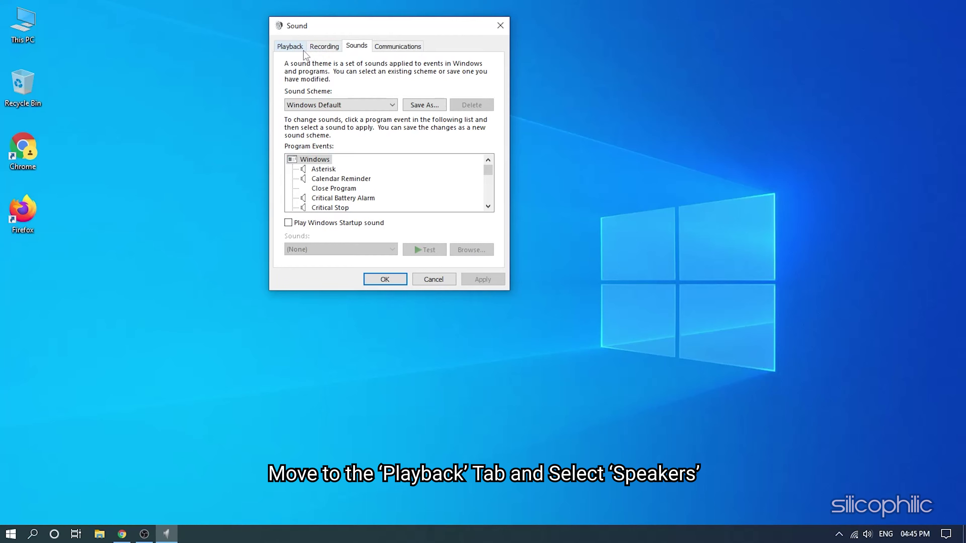
Open the properties of the default Realtek(R) Audio Speakers from the playback devices
left_click(295, 50)
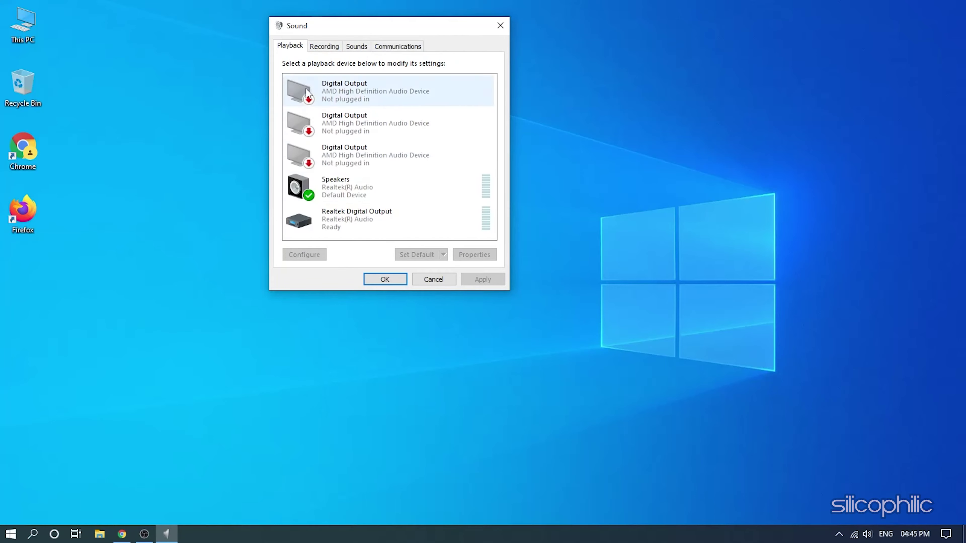
left_click(408, 187)
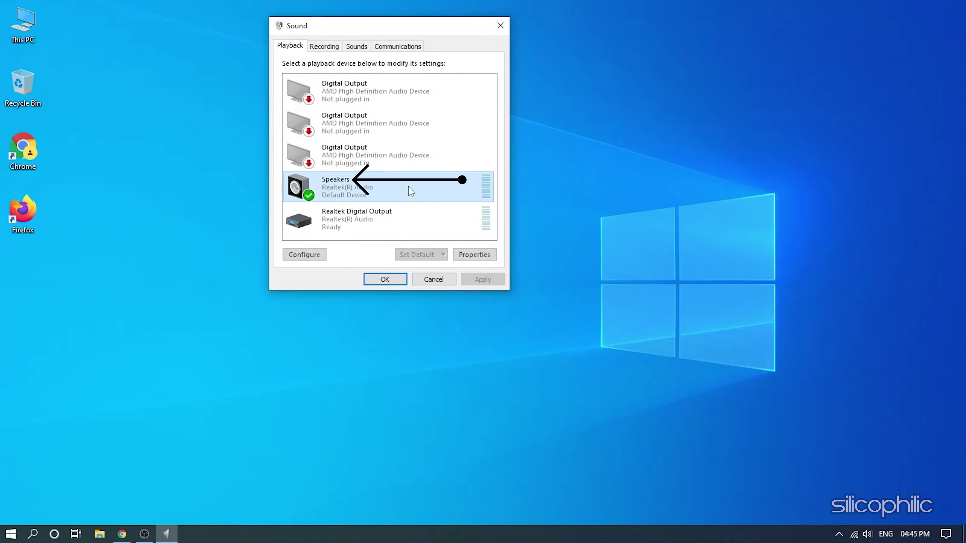
left_click(458, 257)
left_click_drag(434, 76, 481, 26)
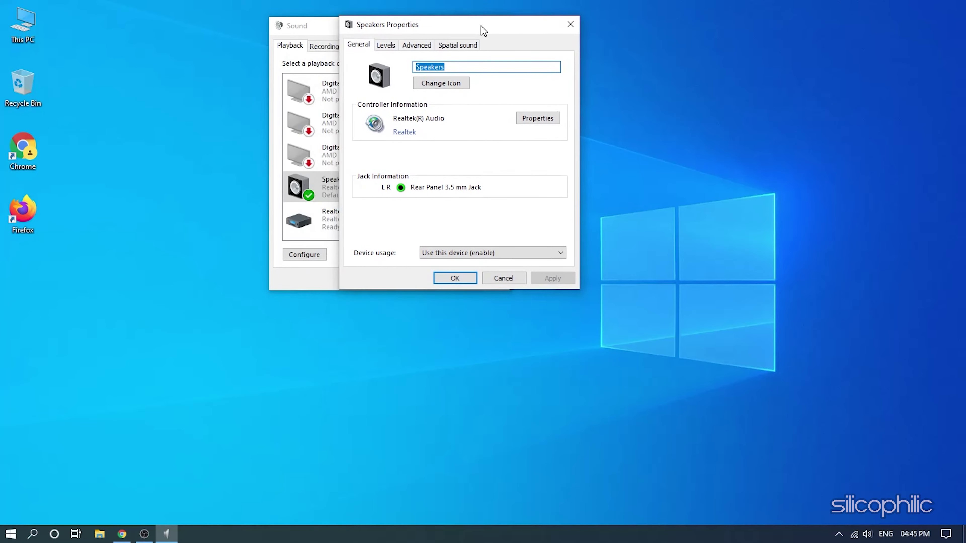
Raise the channel balance of the Realtek HD Audio output to 100 and accept the speaker and sound settings
left_click(390, 51)
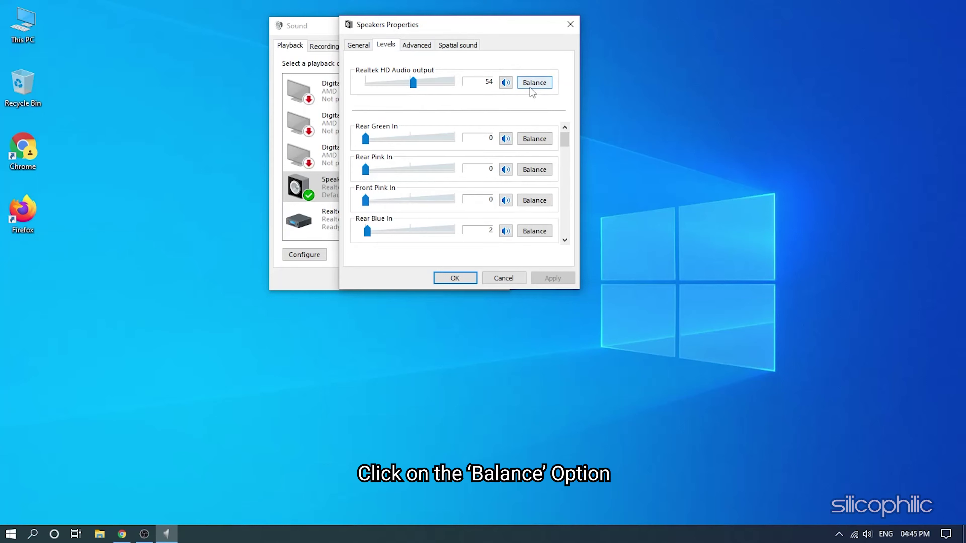
left_click(532, 93)
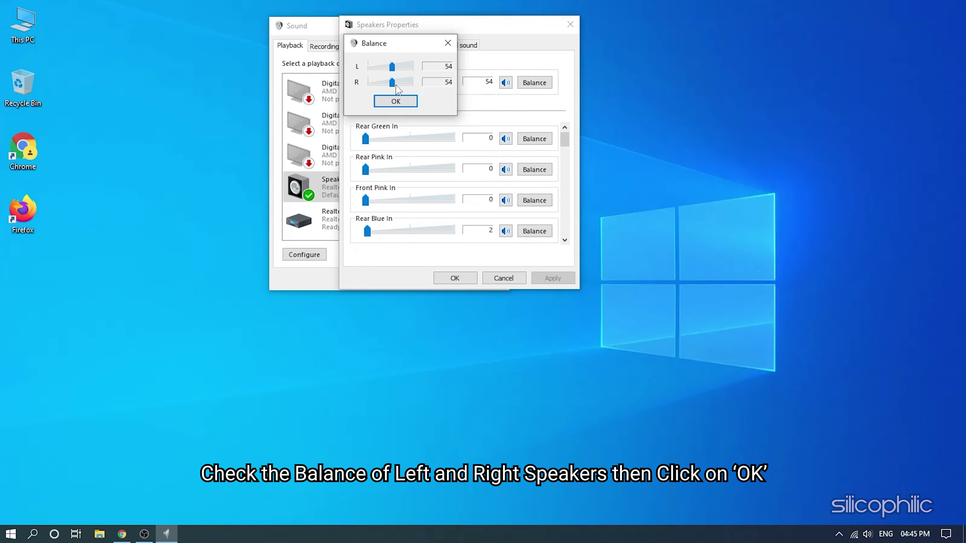
left_click_drag(392, 82, 412, 68)
left_click(398, 101)
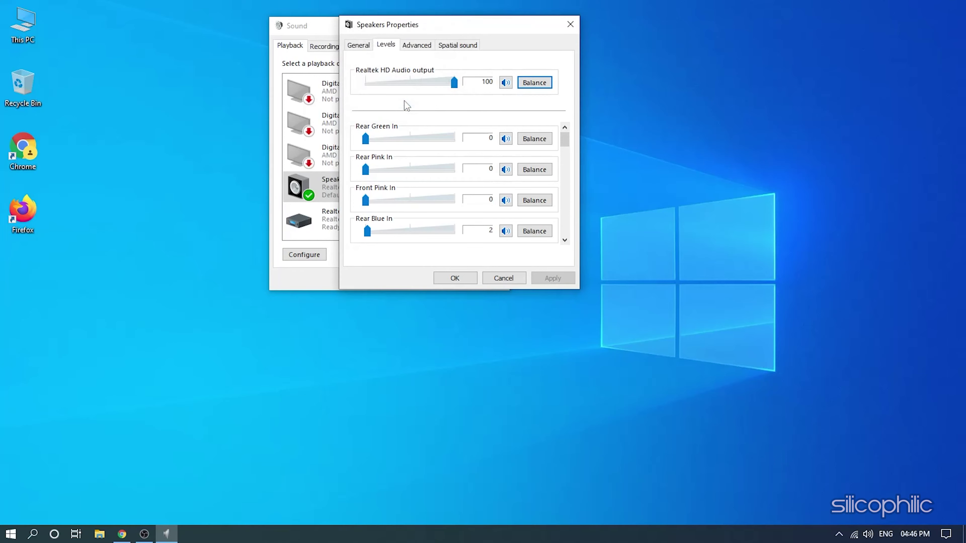
left_click(483, 280)
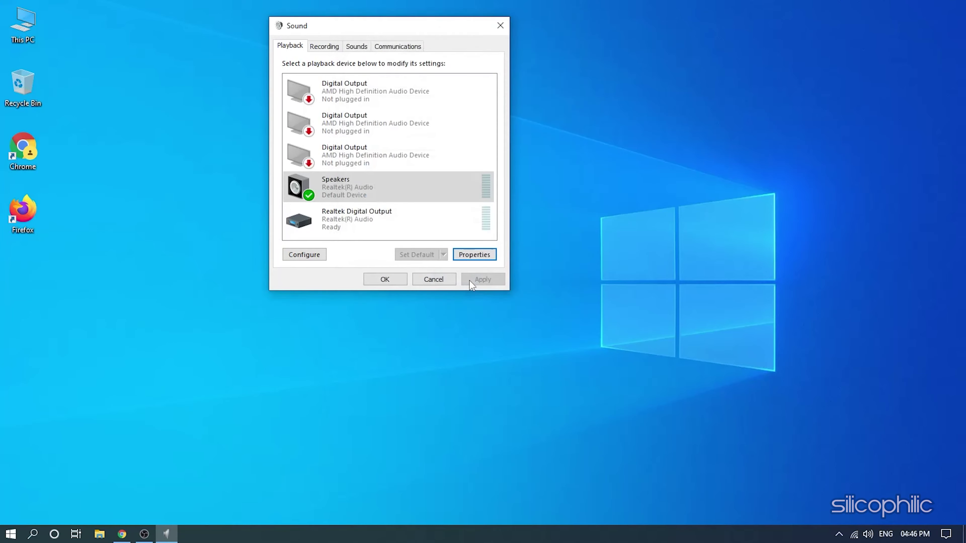
left_click(393, 280)
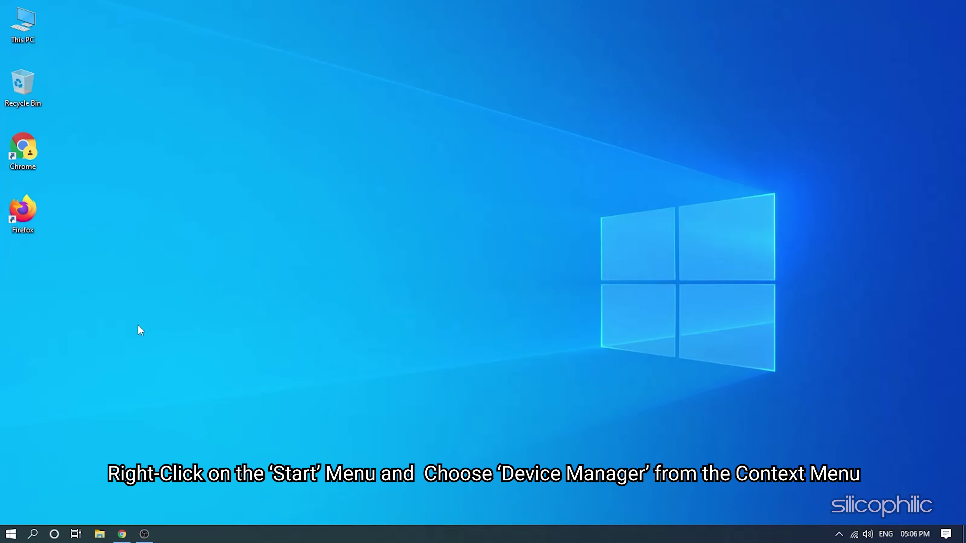
Open Device Manager and expand the Sound, video and game controllers category
right_click(15, 535)
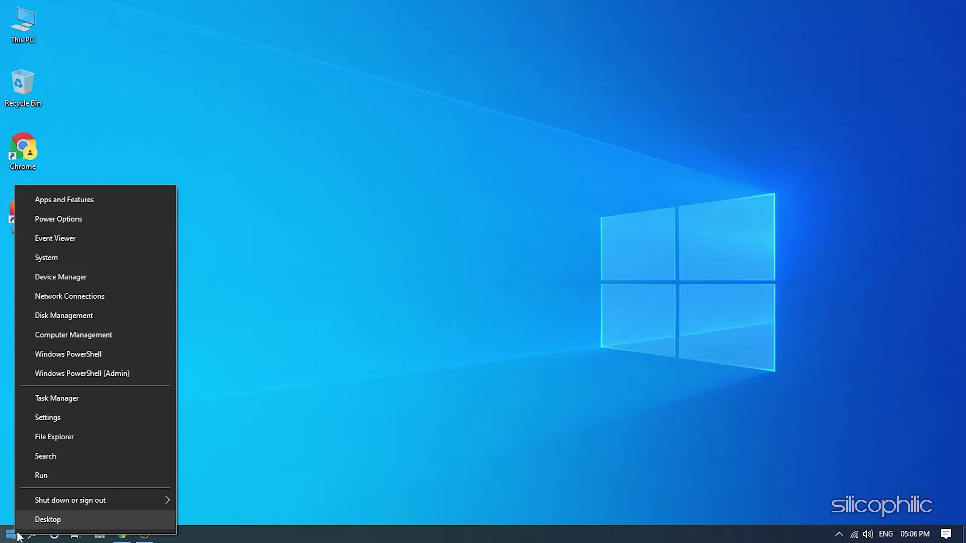
left_click(95, 286)
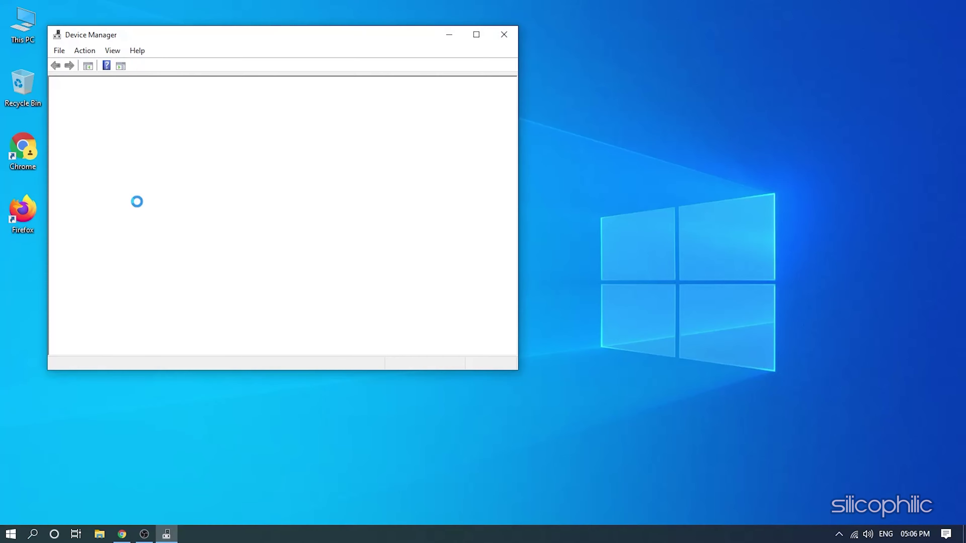
left_click_drag(230, 38, 447, 24)
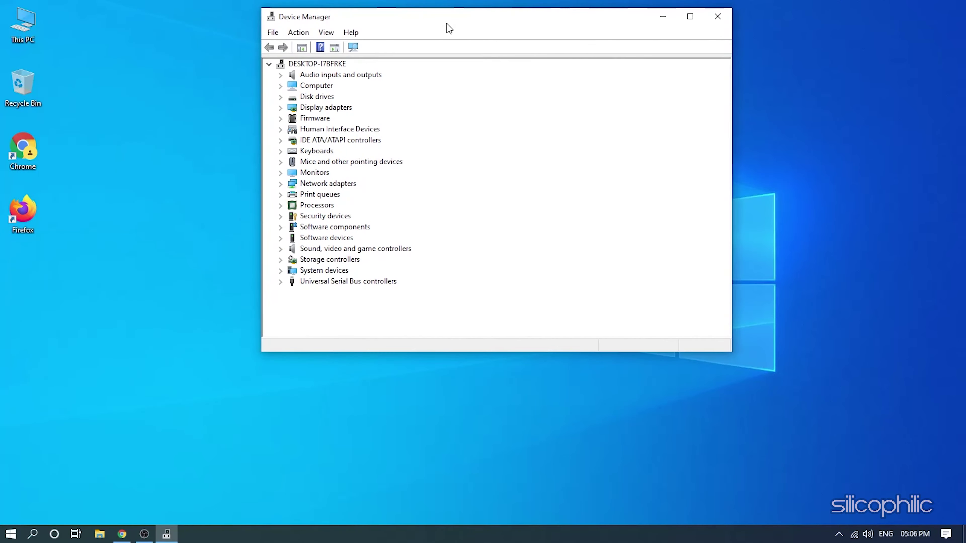
left_click(281, 249)
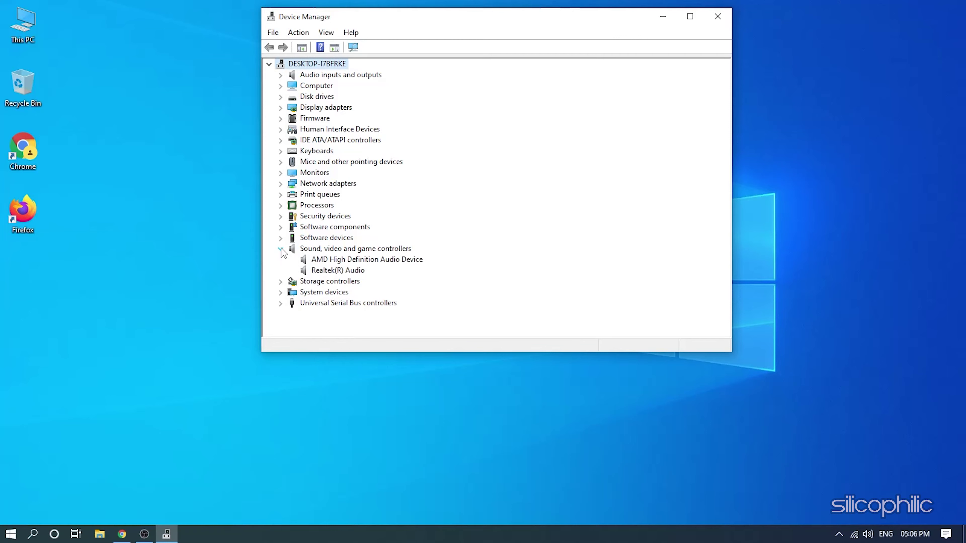
Open the driver properties of the Realtek(R) Audio device
left_click(345, 271)
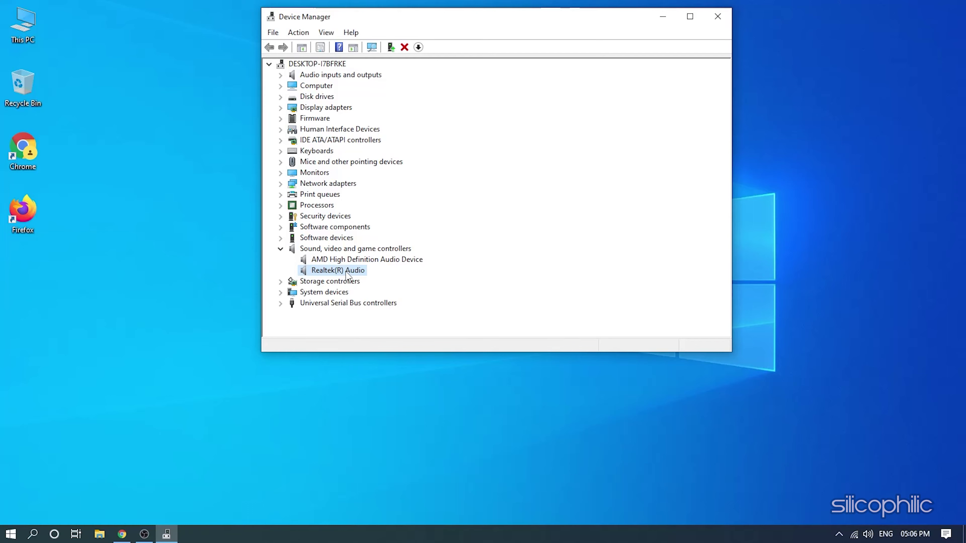
right_click(346, 271)
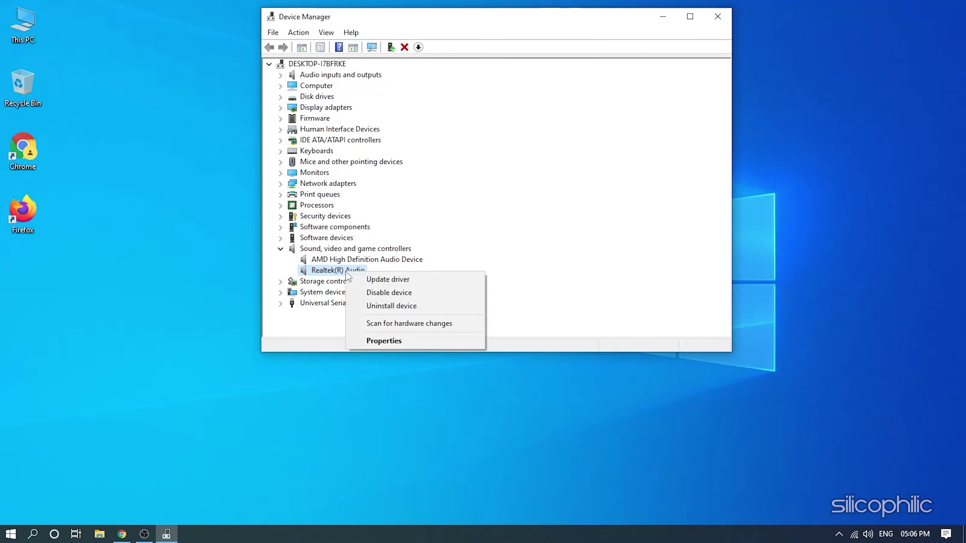
left_click(410, 341)
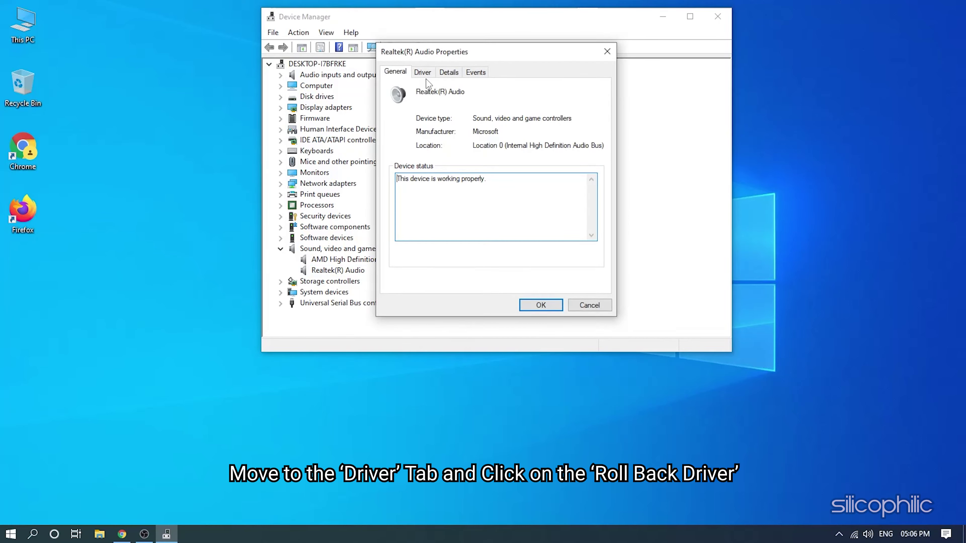
left_click(426, 78)
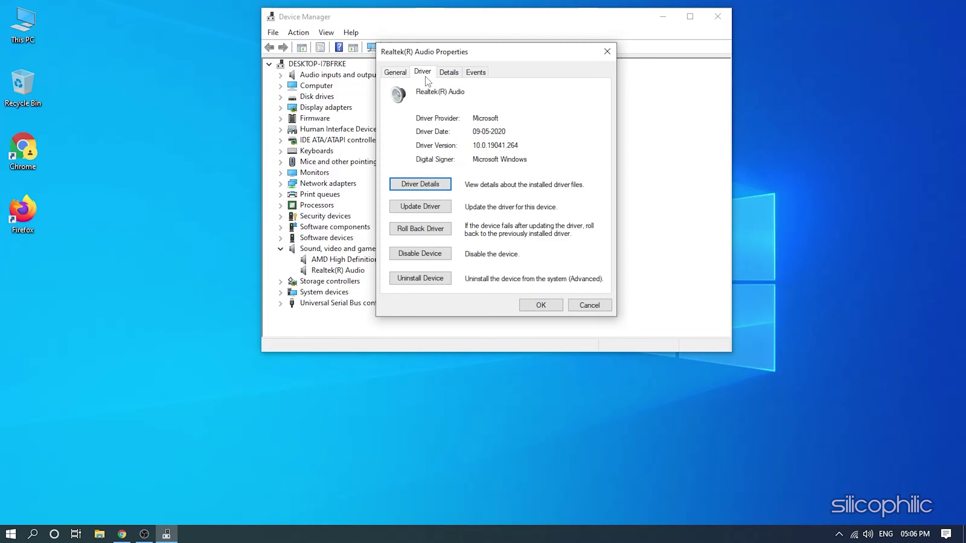
Roll back the Realtek(R) Audio driver with the reason "My apps don't work with this driver", dismiss the restart notice and close the properties
left_click(442, 232)
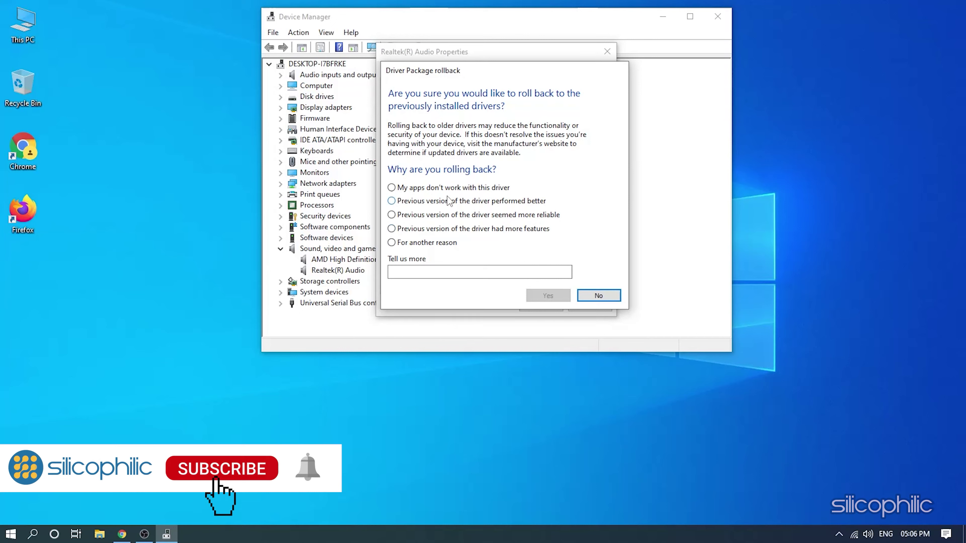
left_click(392, 187)
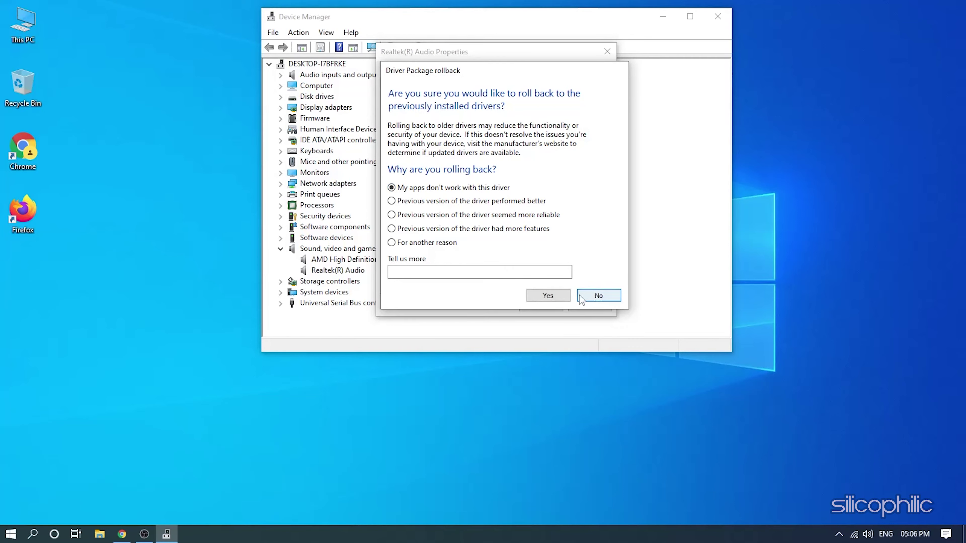
left_click(548, 296)
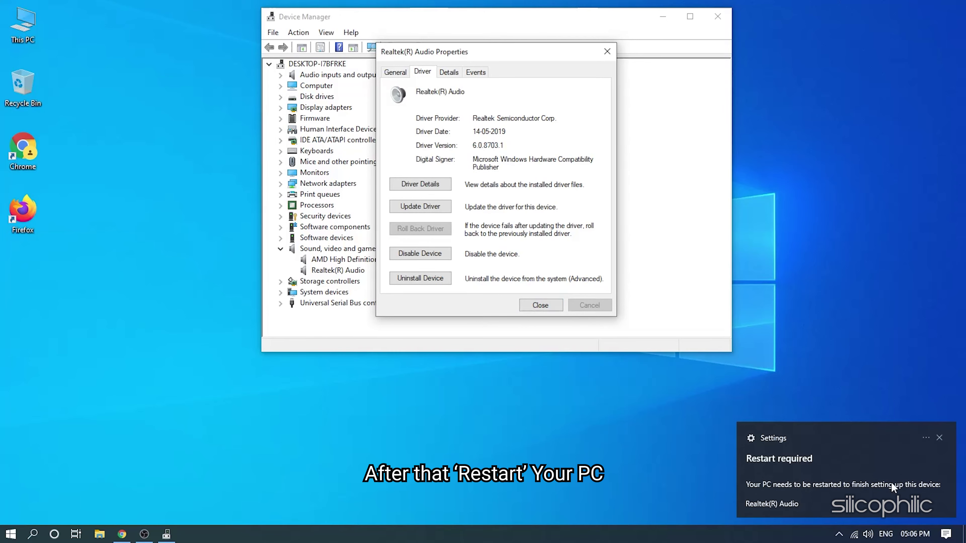
left_click(939, 438)
left_click(536, 306)
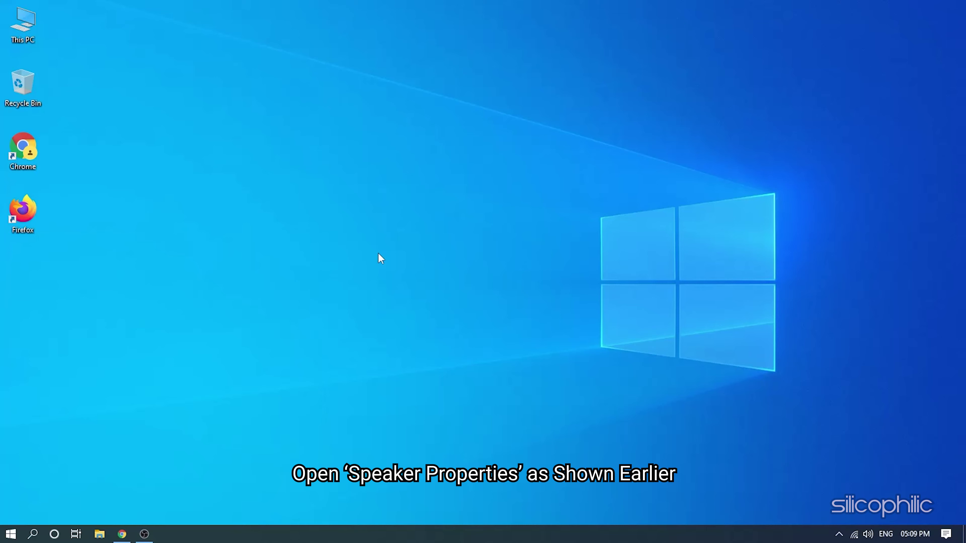
Open the Sound settings from the desktop and bring up the properties of the default Speakers playback device
right_click(866, 535)
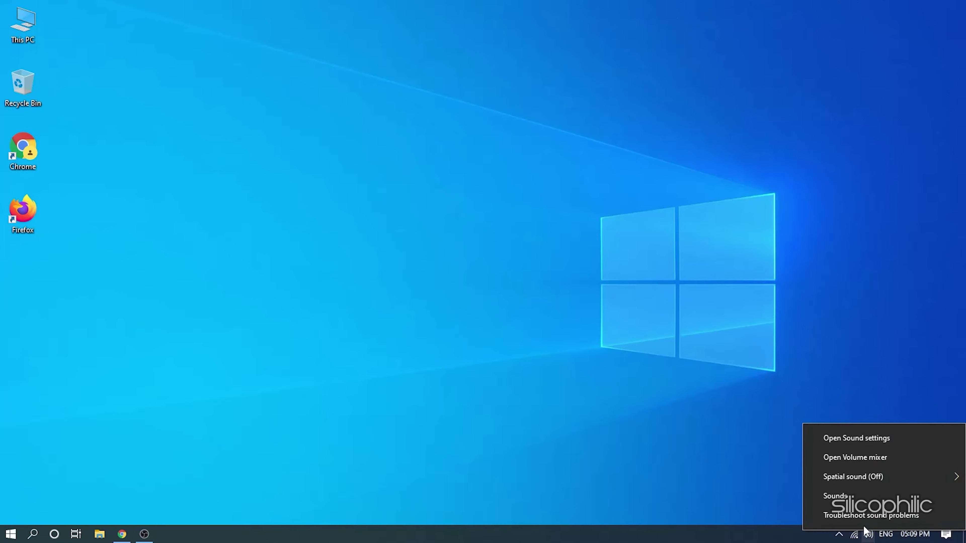
left_click(867, 496)
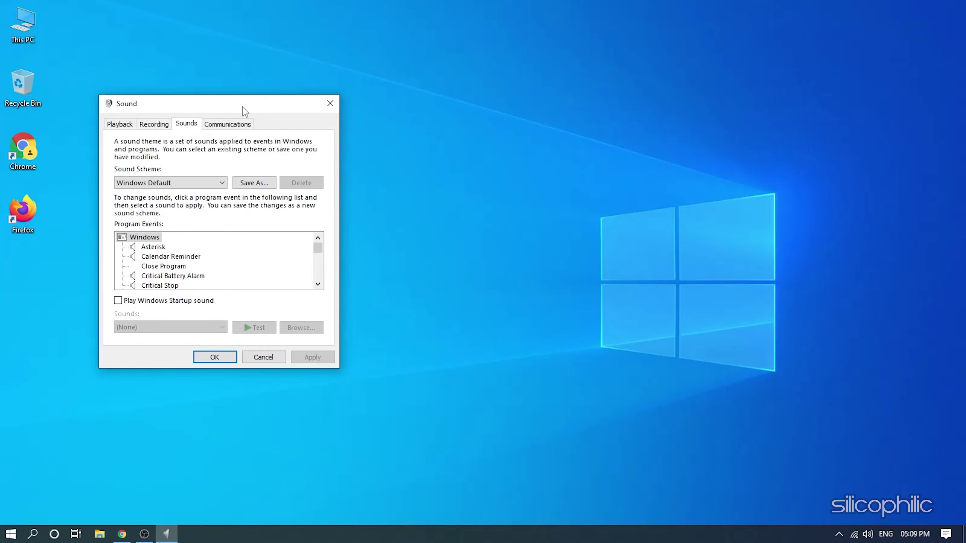
left_click_drag(242, 106, 503, 45)
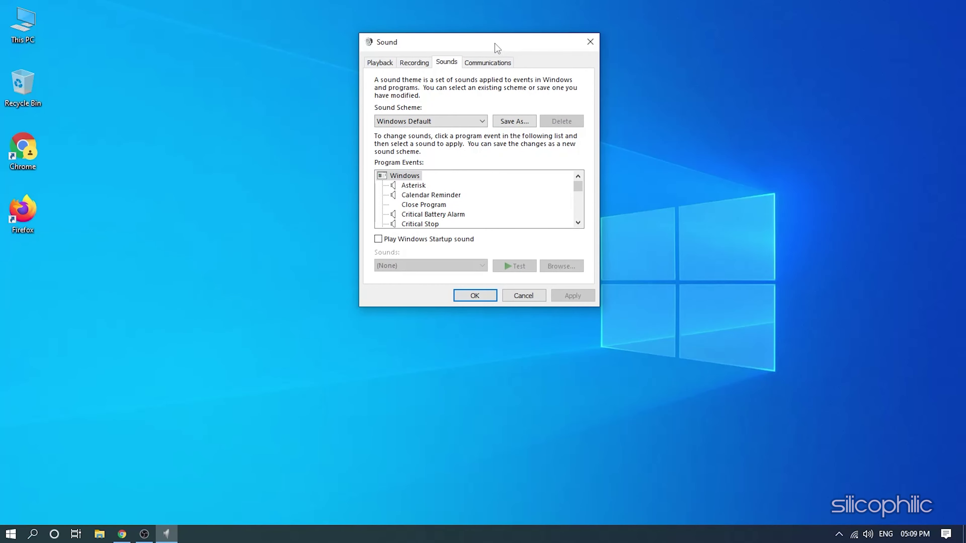
left_click(378, 66)
left_click(504, 213)
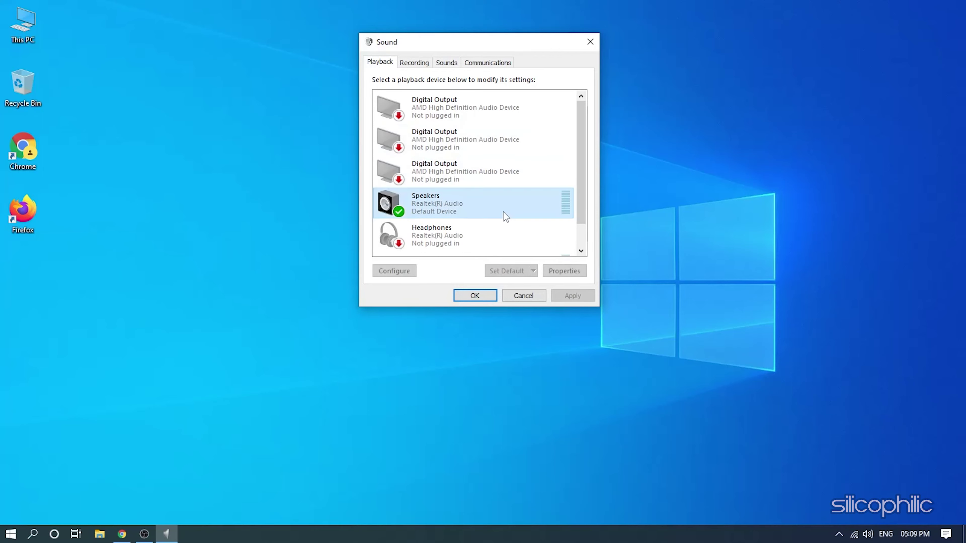
left_click(564, 274)
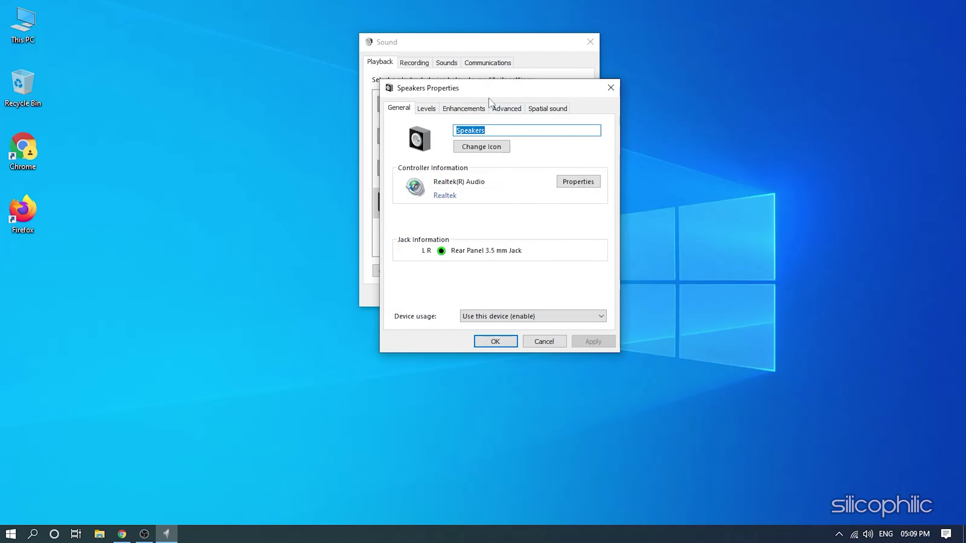
left_click_drag(546, 74, 549, 43)
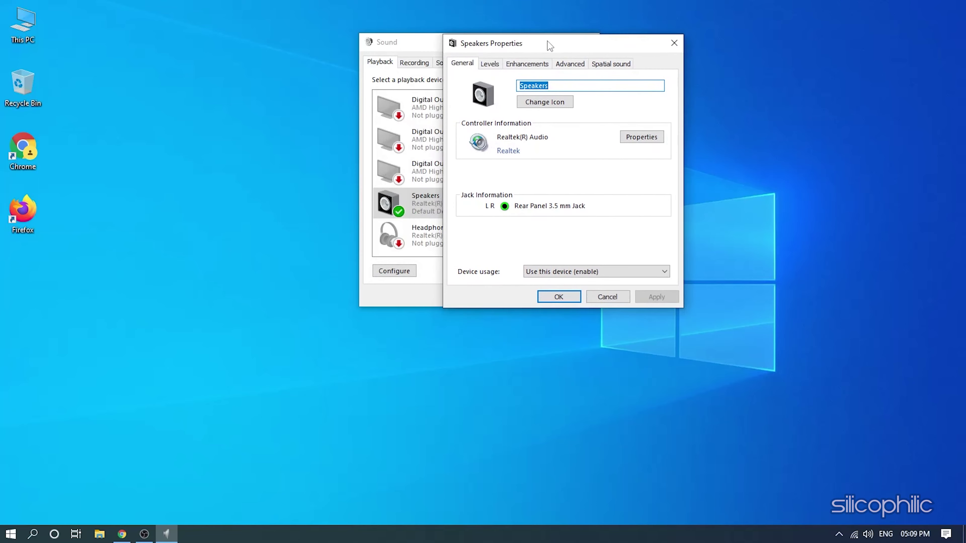
Disable all enhancements for the Speakers, apply the change and close the Sound settings
left_click(519, 68)
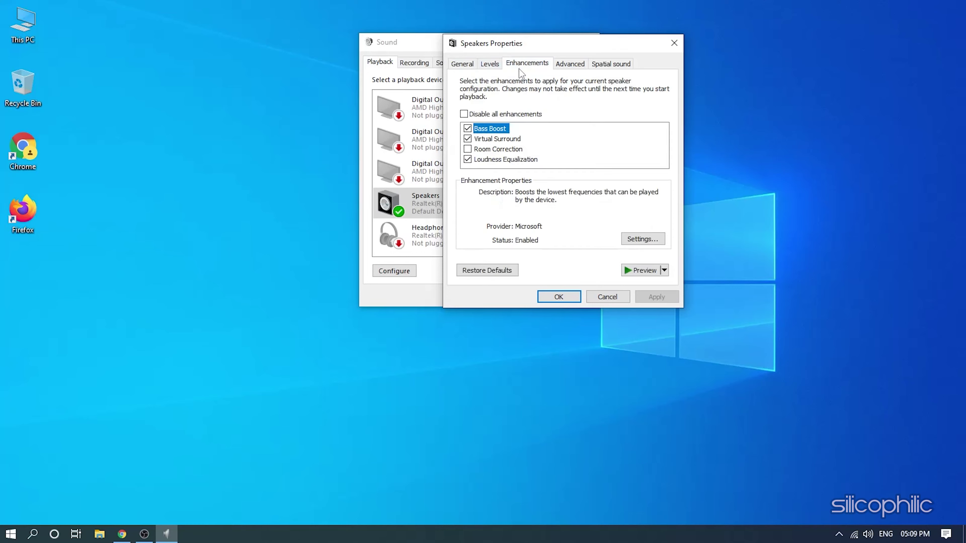
left_click(464, 114)
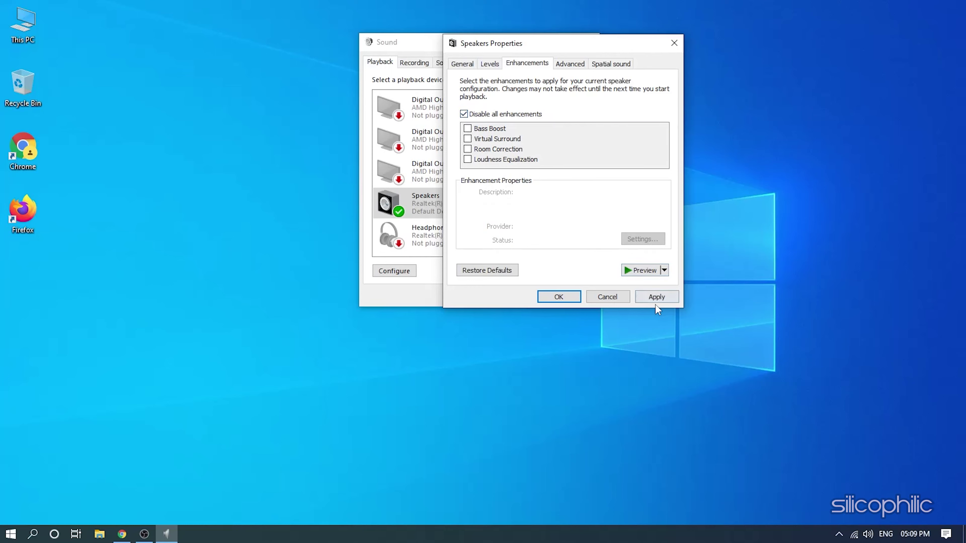
left_click(656, 298)
left_click(559, 296)
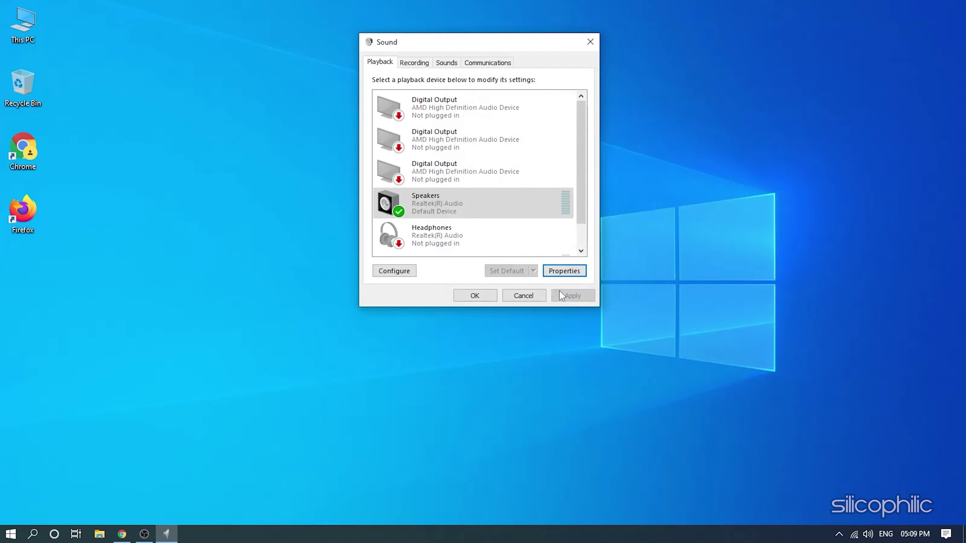
left_click(475, 295)
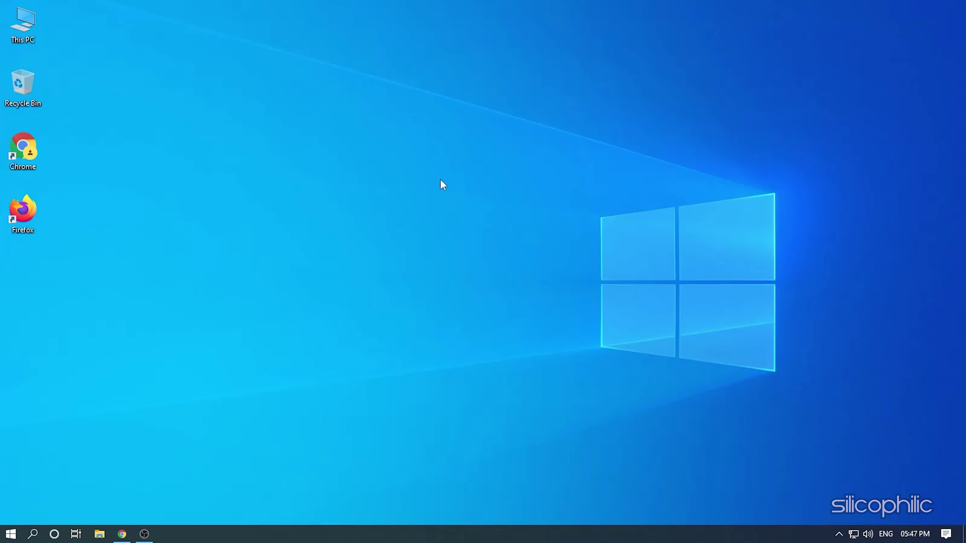
Open the list of additional troubleshooters in the Windows Update & Security settings
key("super+i")
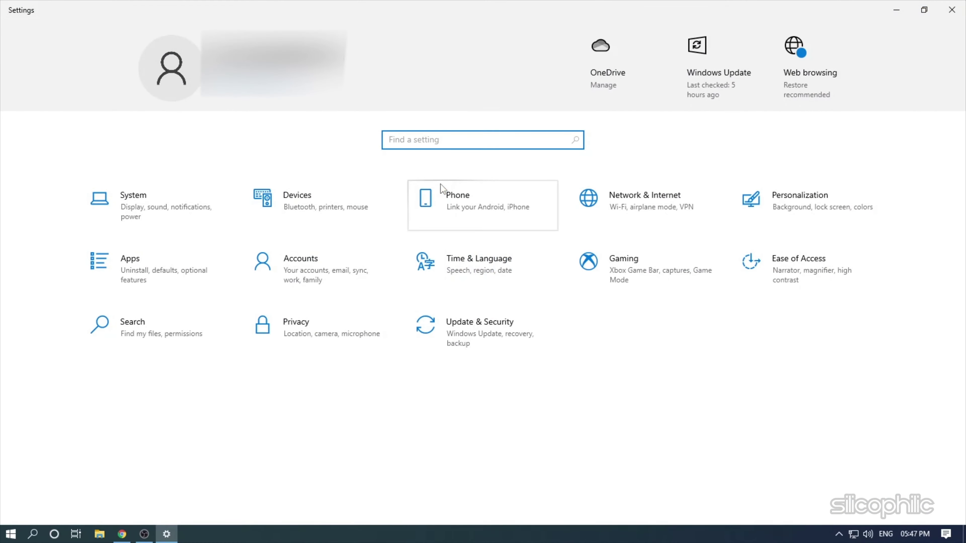
left_click(525, 325)
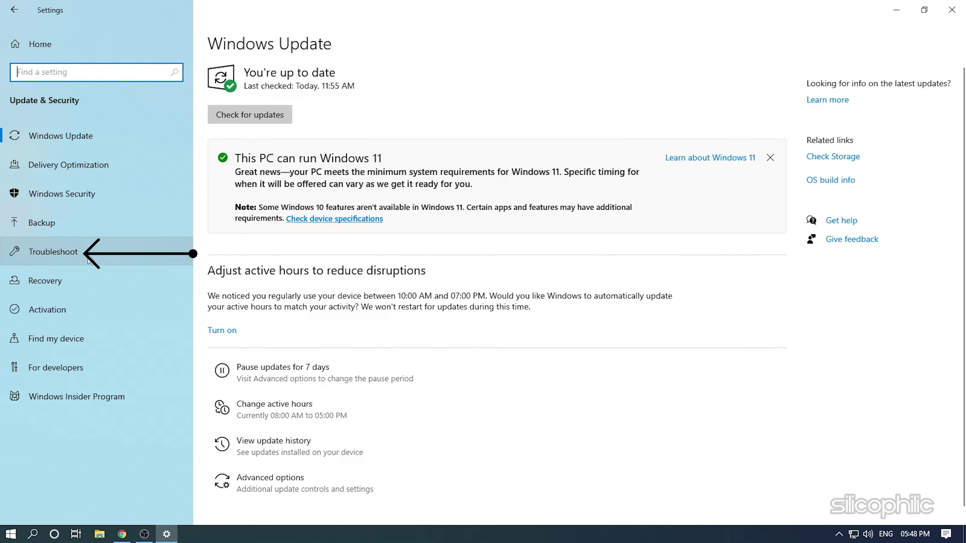
left_click(88, 255)
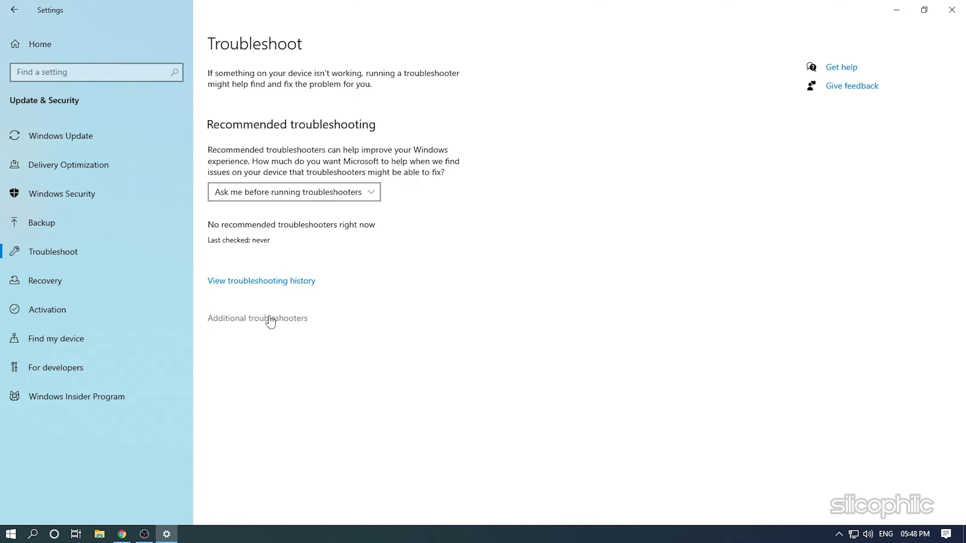
left_click(248, 320)
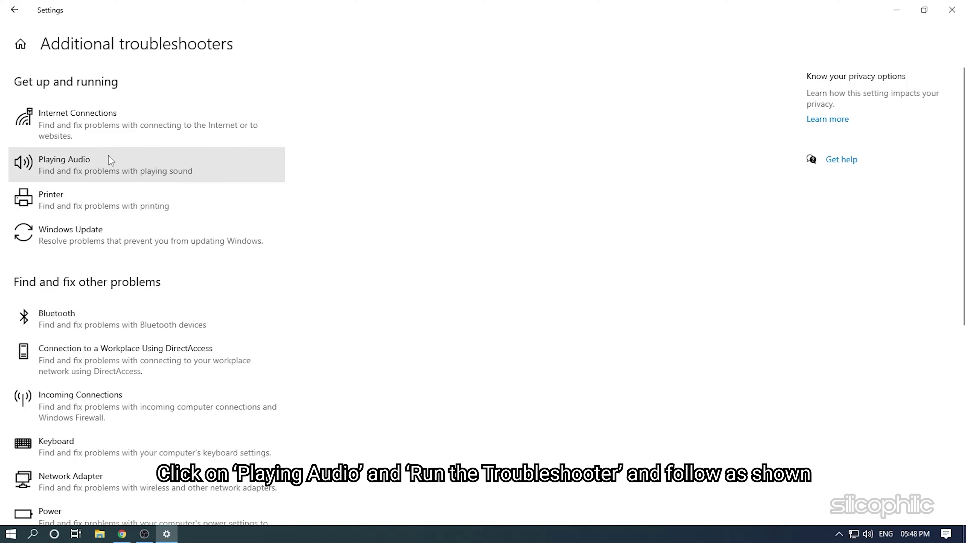
Run the Playing Audio troubleshooter on the Speakers - Realtek(R) Audio device, then close the troubleshooter and Settings
left_click(100, 158)
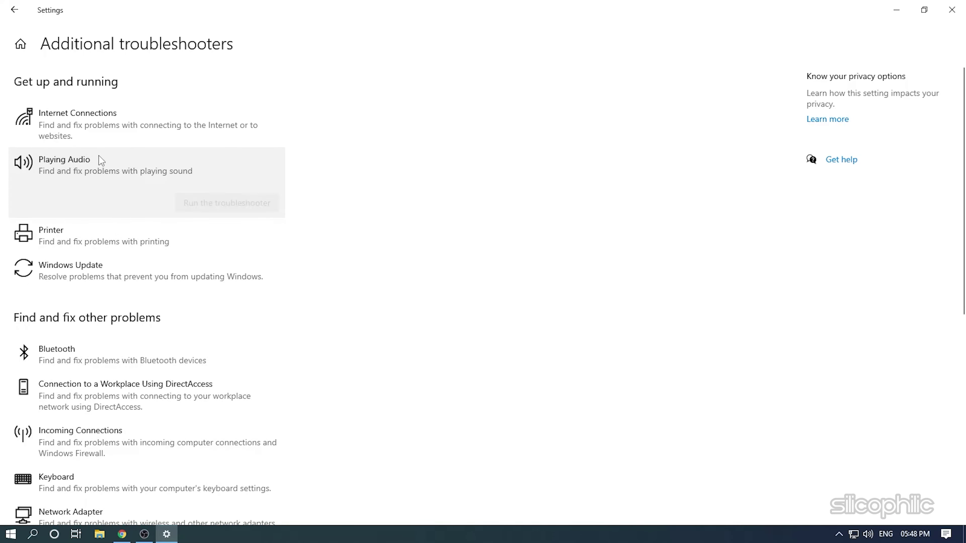
left_click(180, 206)
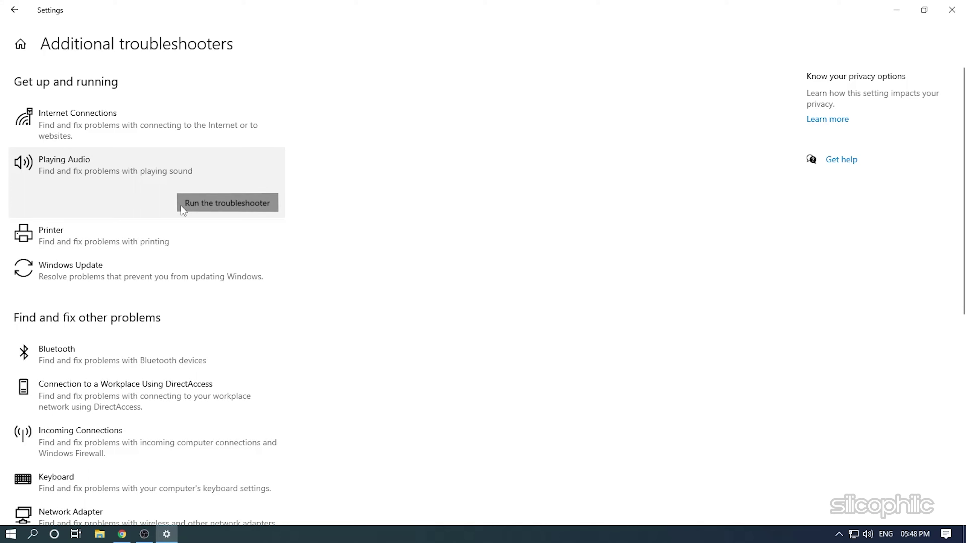
left_click(181, 206)
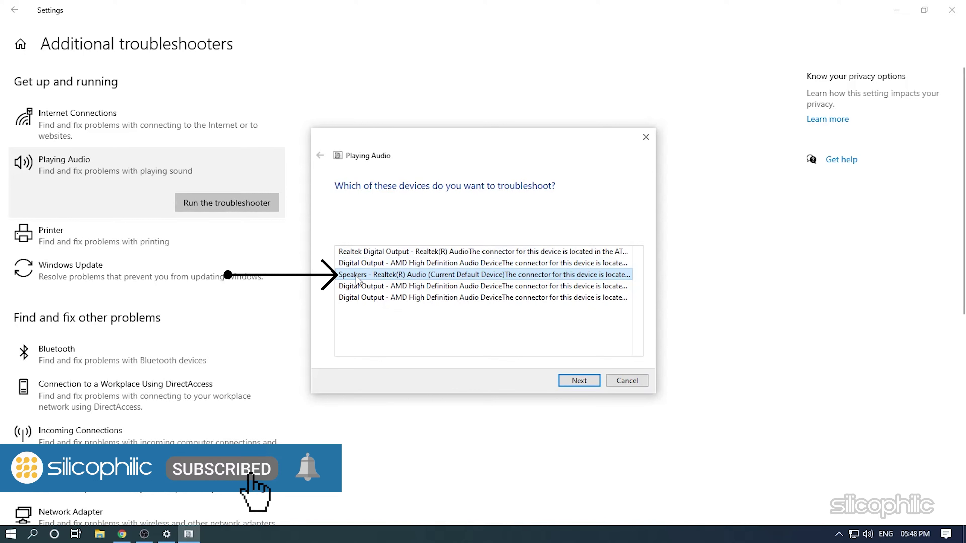
left_click(571, 382)
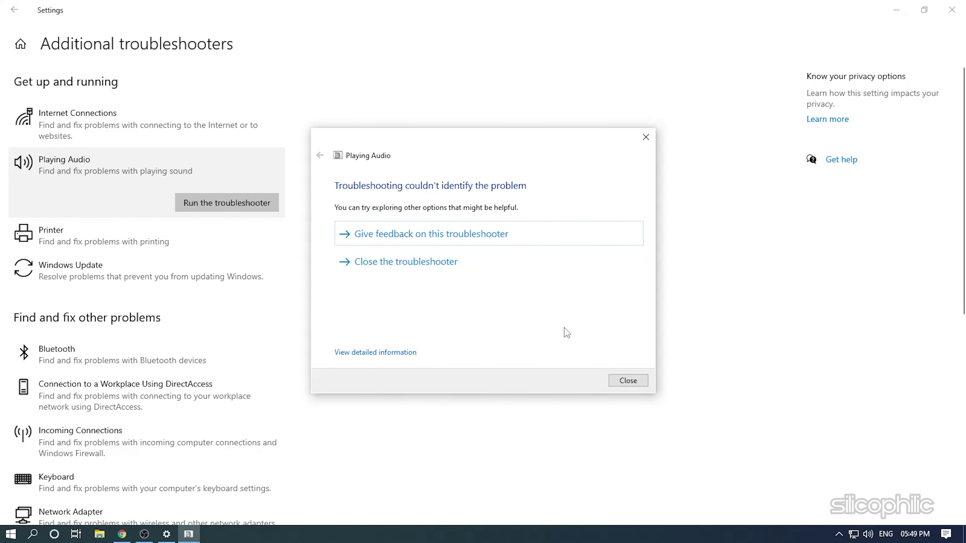
left_click(628, 380)
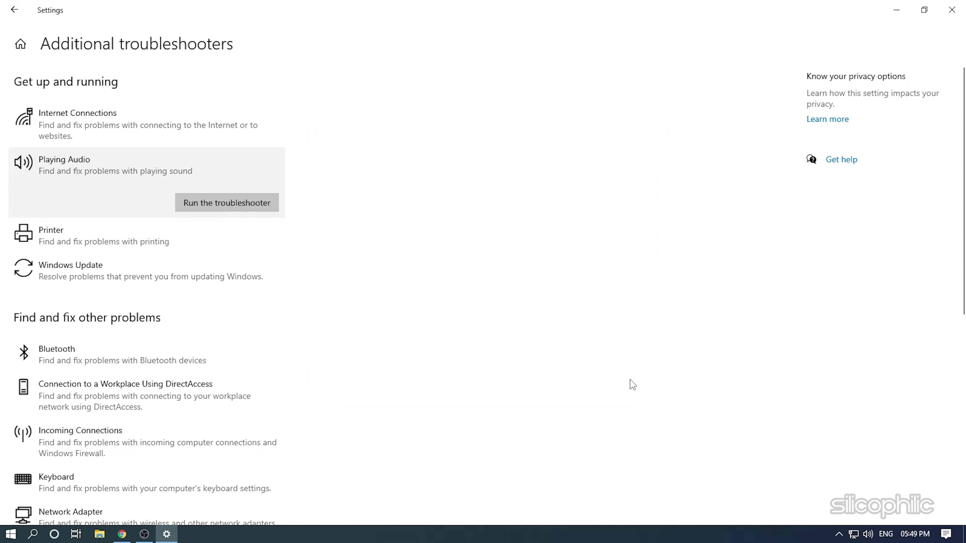
left_click(952, 11)
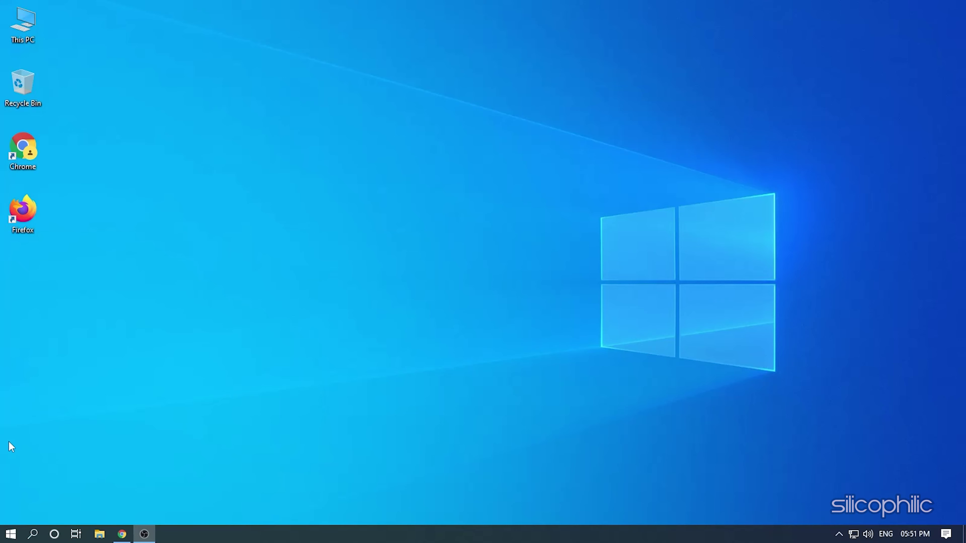
Open Device Manager, move its window toward the middle of the desktop and select Realtek(R) Audio under Sound, video and game controllers
right_click(10, 533)
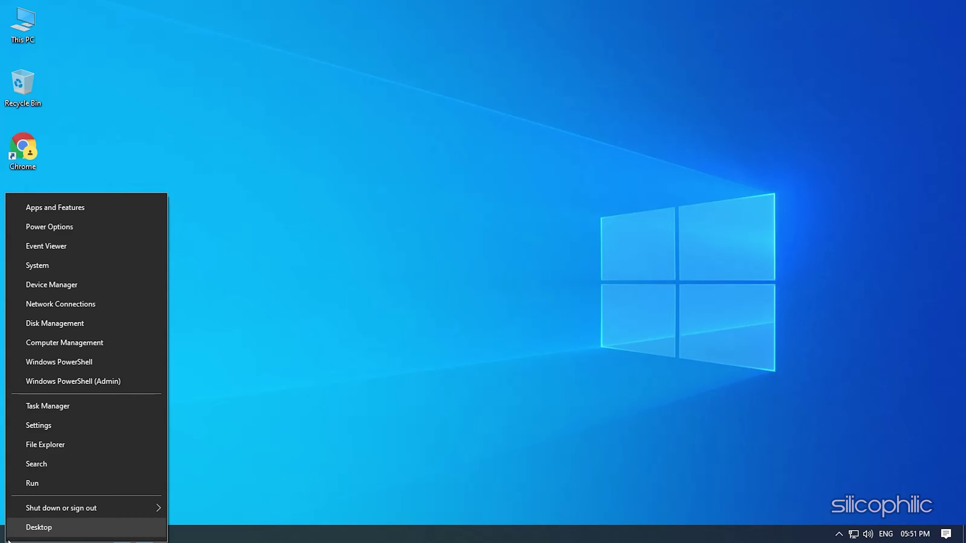
left_click(78, 283)
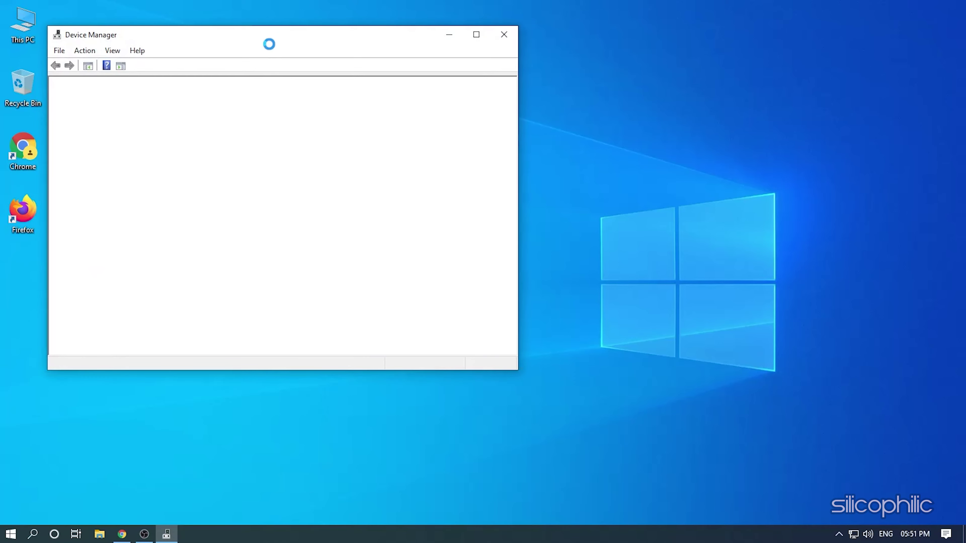
left_click_drag(267, 40, 500, 28)
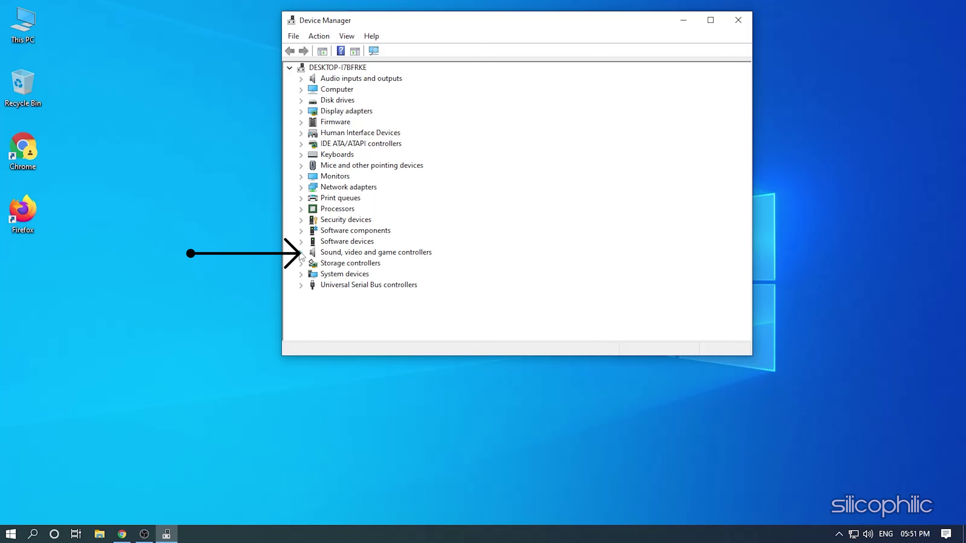
left_click(301, 253)
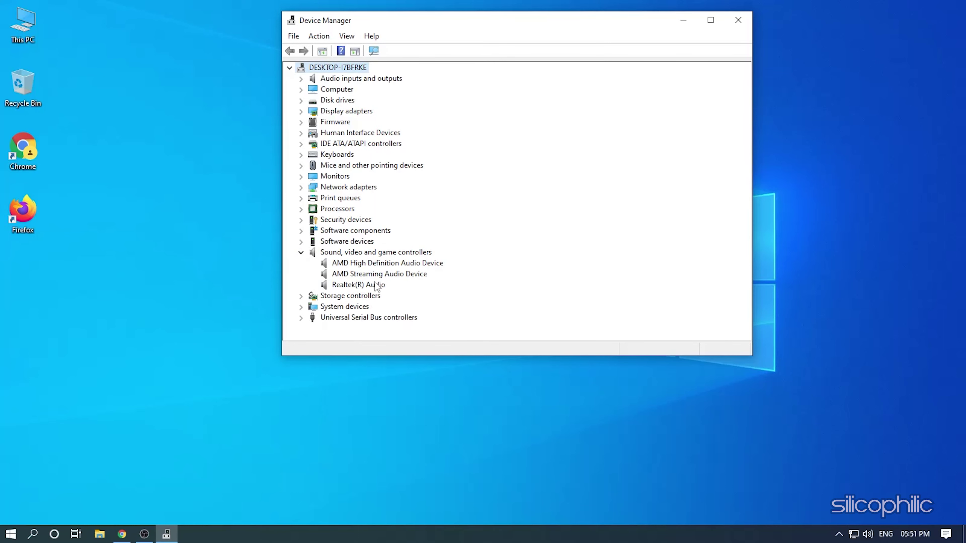
left_click(361, 285)
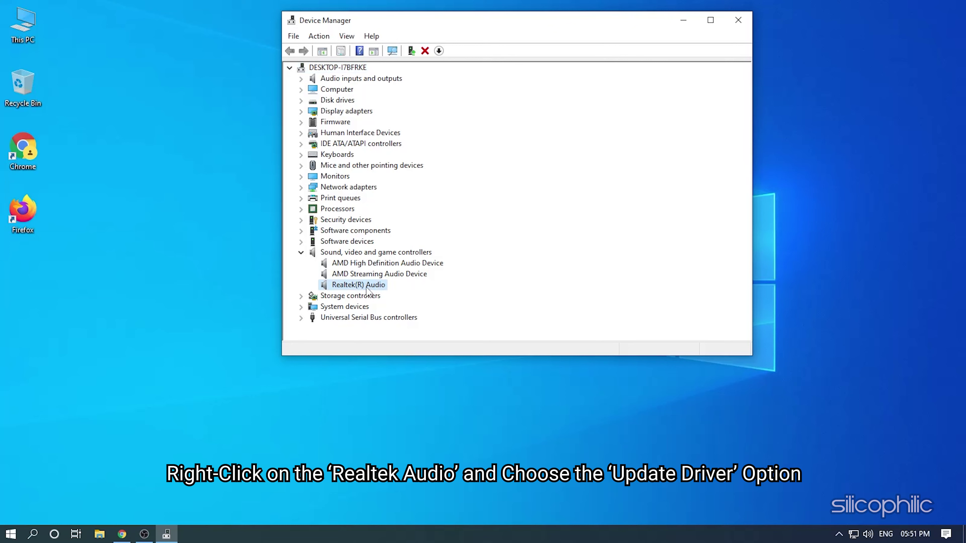
Update the Realtek(R) Audio driver using the automatic driver search, and close the update wizard
right_click(367, 289)
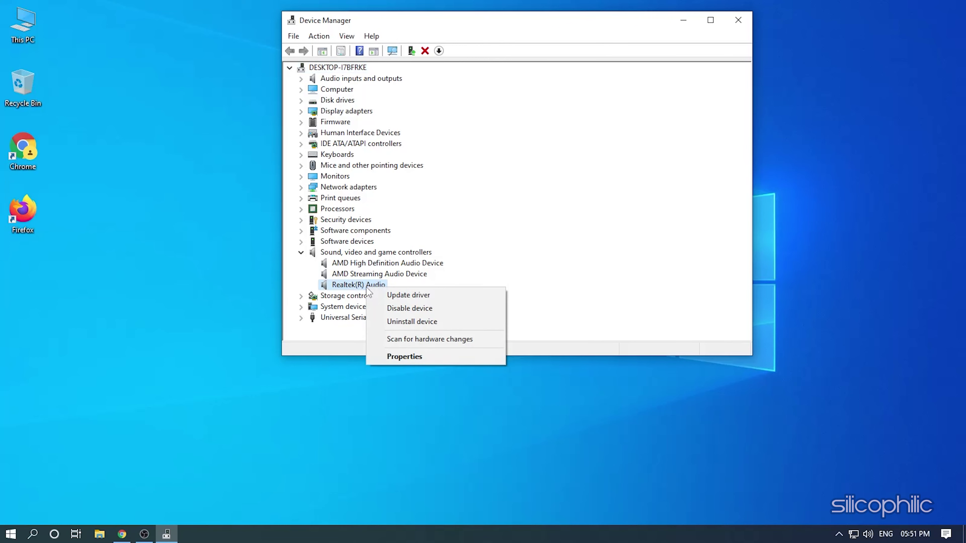
left_click(432, 296)
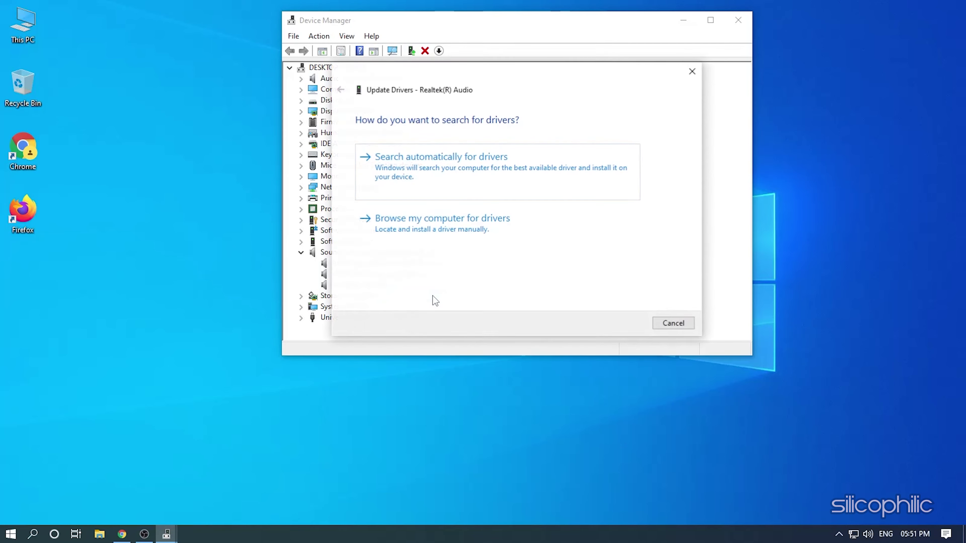
left_click(458, 185)
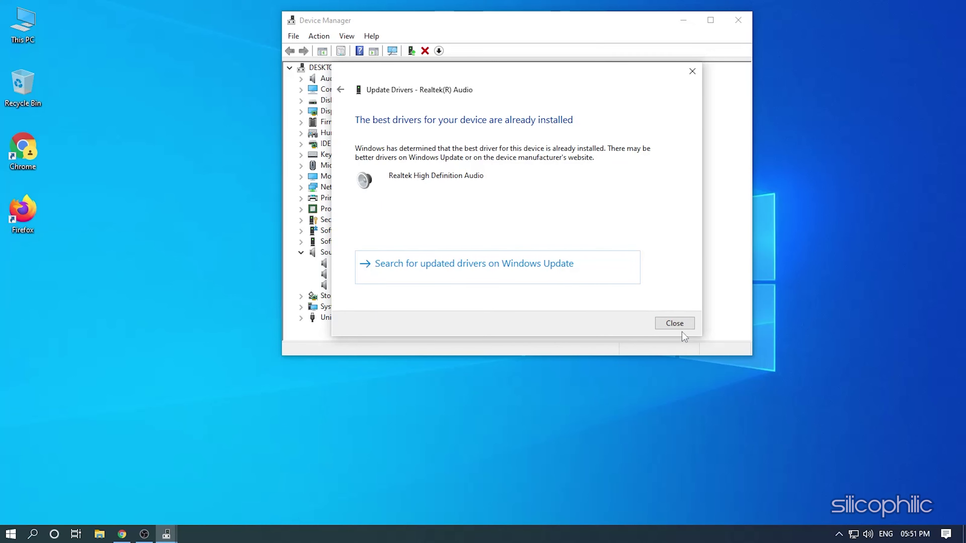
left_click(679, 323)
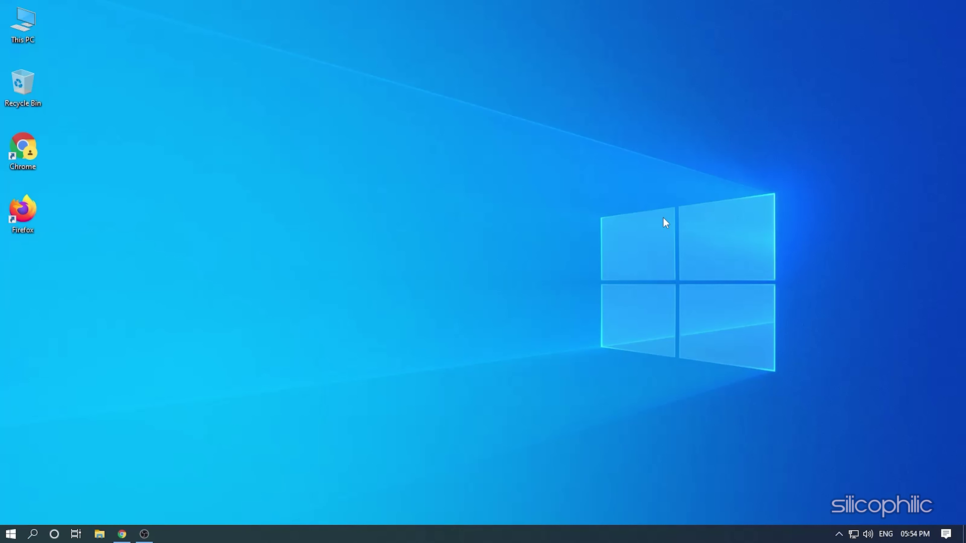
Open the Sound settings from the desktop and select the Realtek(R) Audio Speakers among the playback devices
right_click(867, 535)
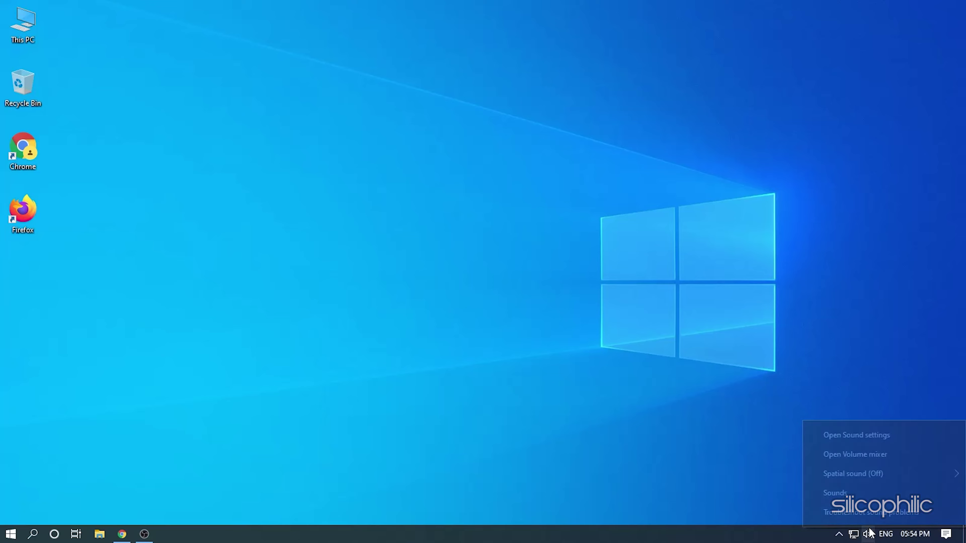
left_click(840, 494)
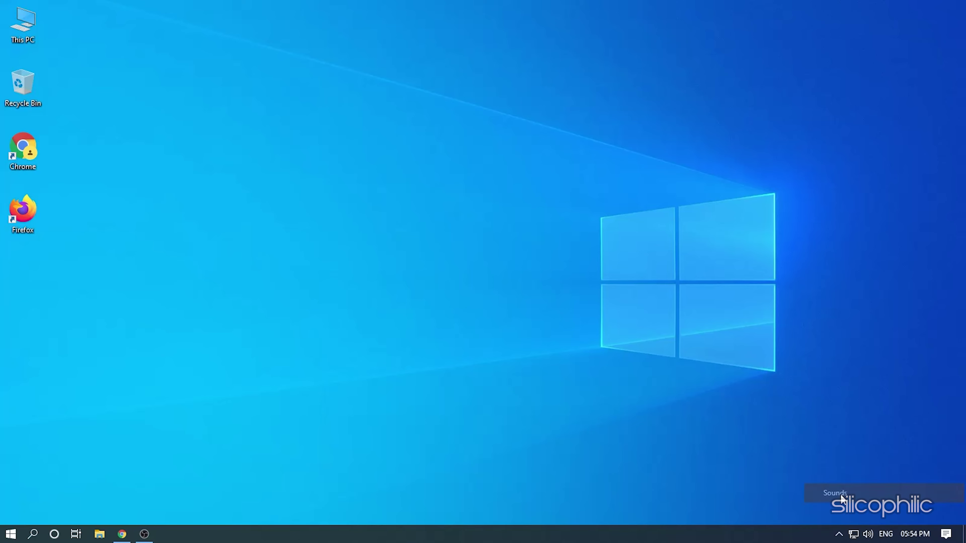
left_click_drag(220, 57, 575, 39)
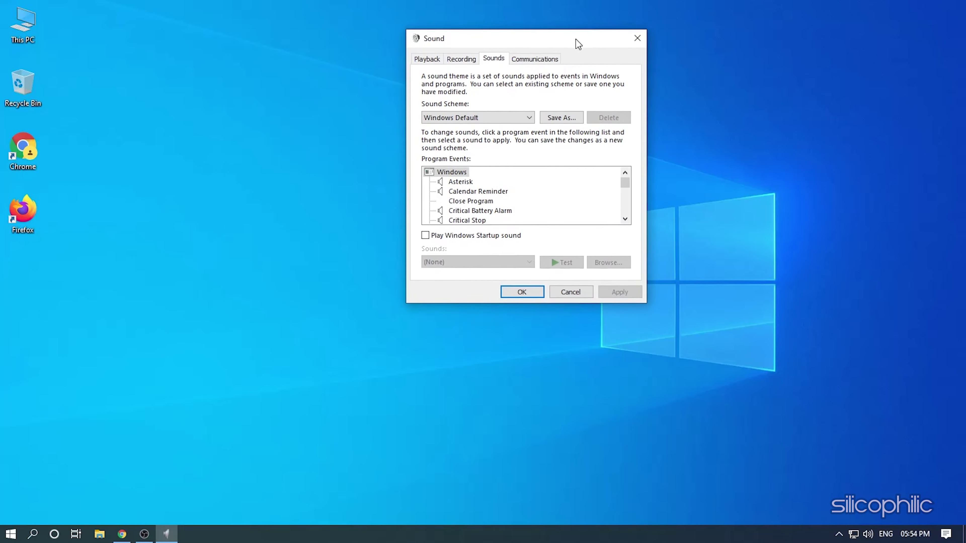
left_click(430, 60)
left_click(515, 200)
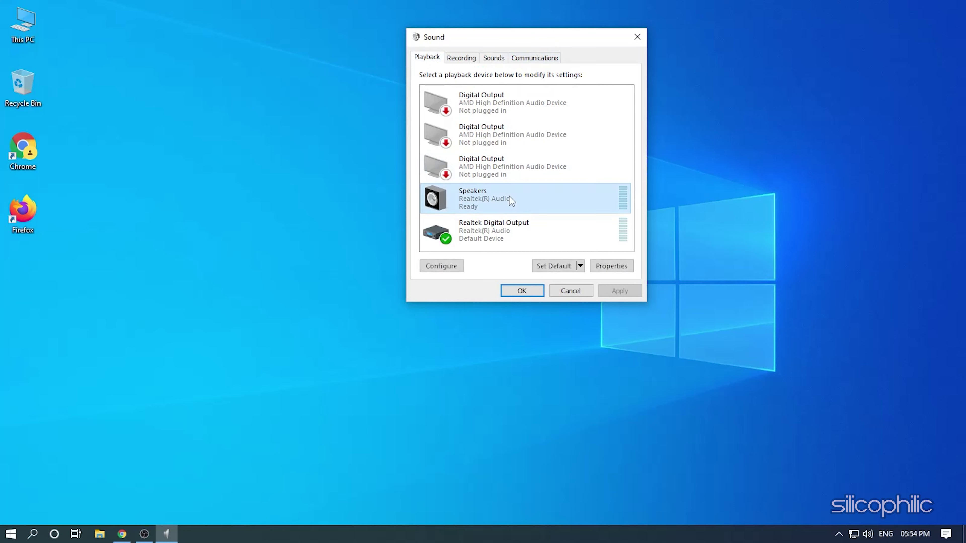